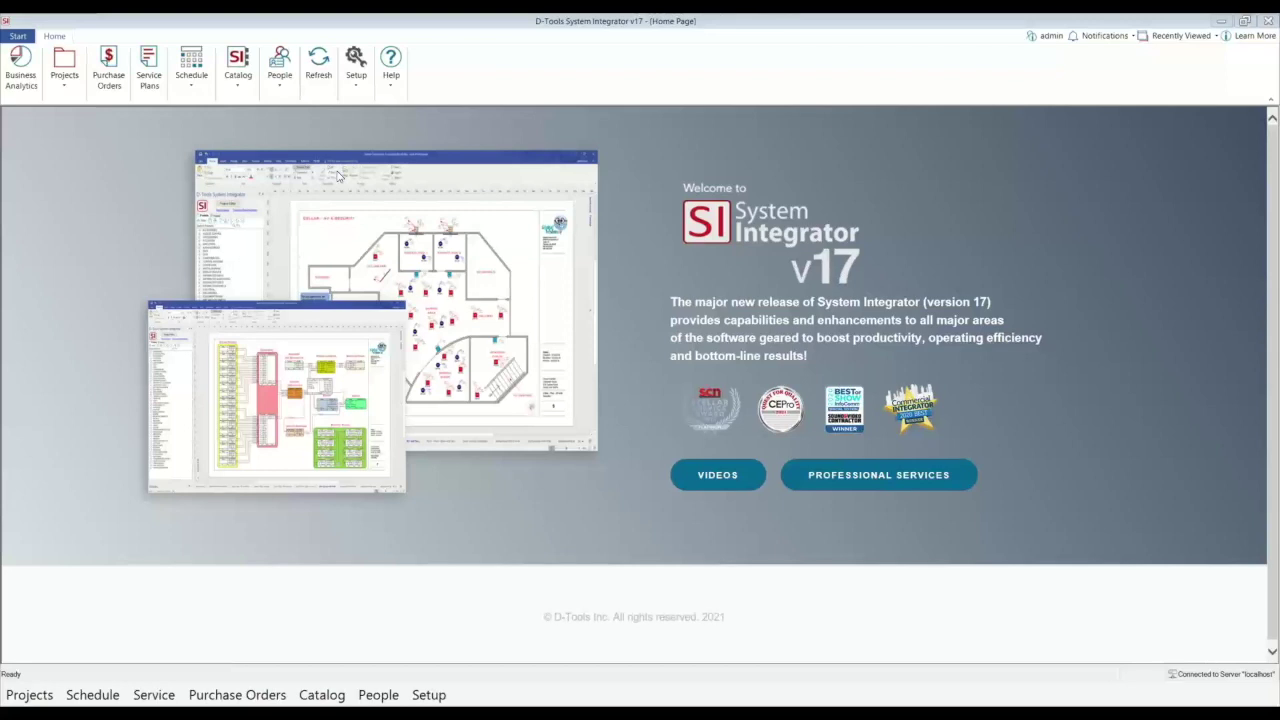
Step: Open the Setup dropdown from the Home Page ribbon
click(356, 84)
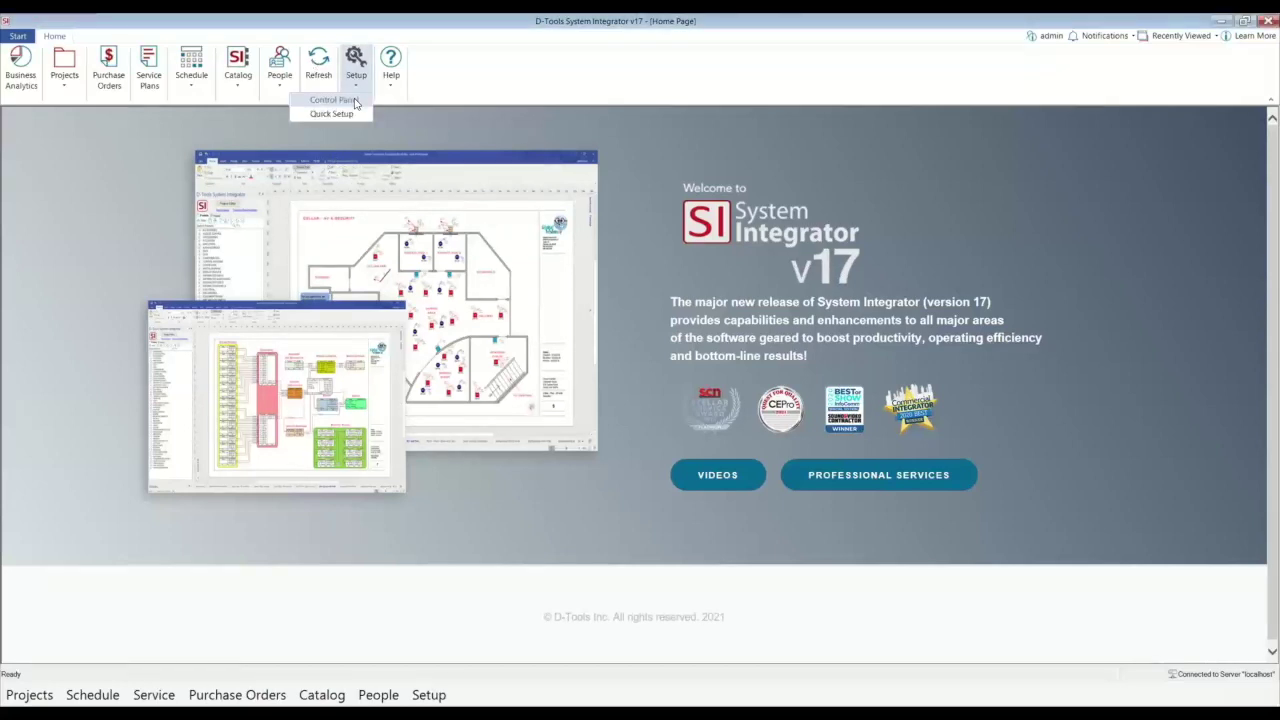
Step: Open the Control Panel and its Company Information details
click(340, 100)
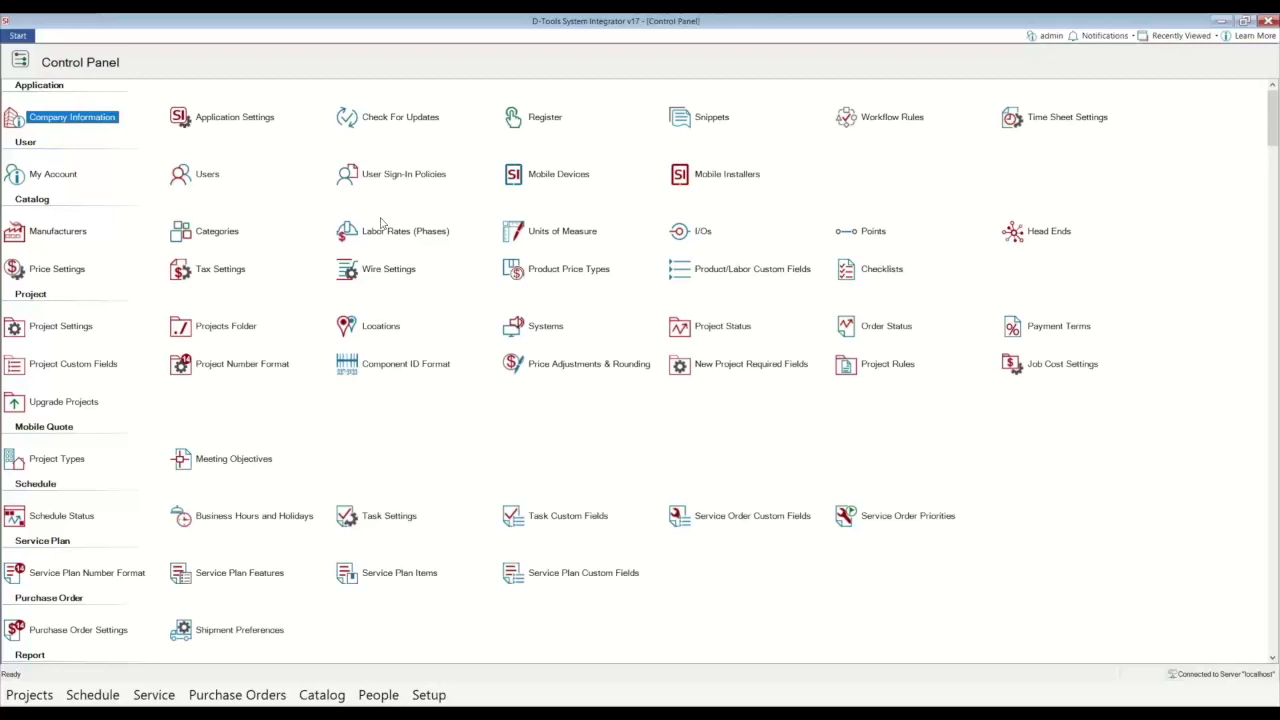
double_click(60, 118)
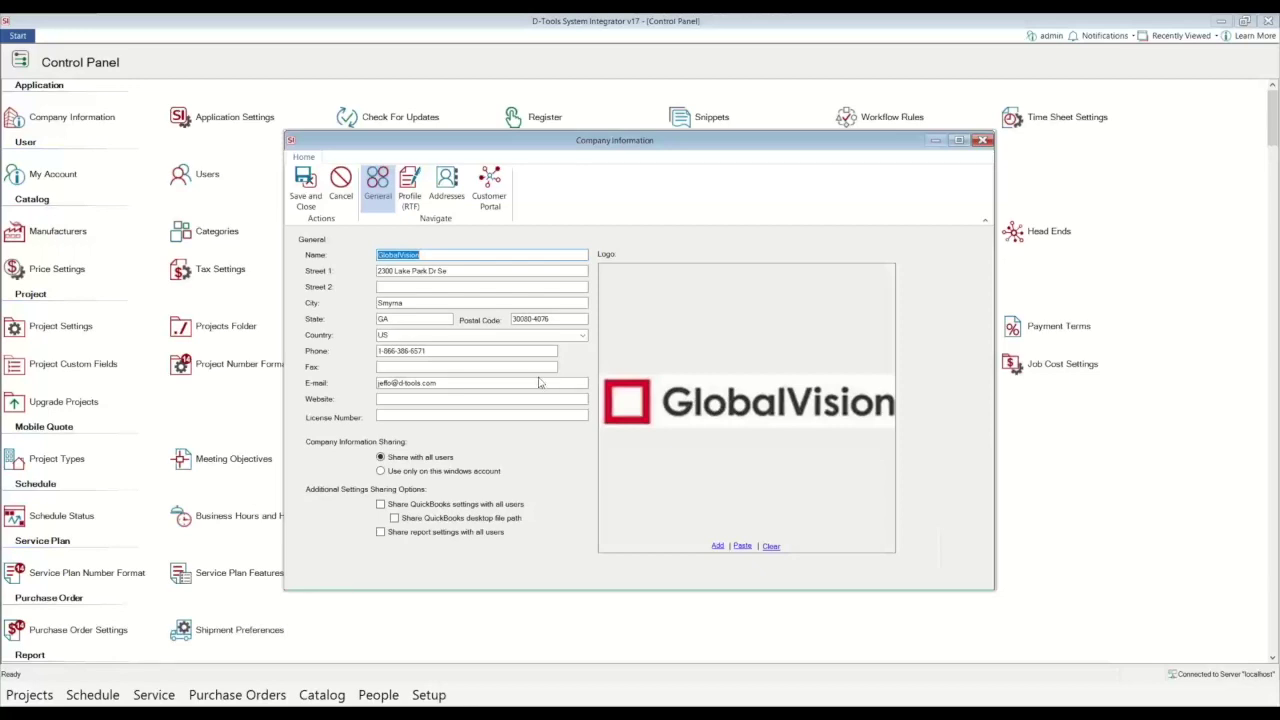
Step: Save the GlobalVision company details and move on to Manage Users
click(307, 197)
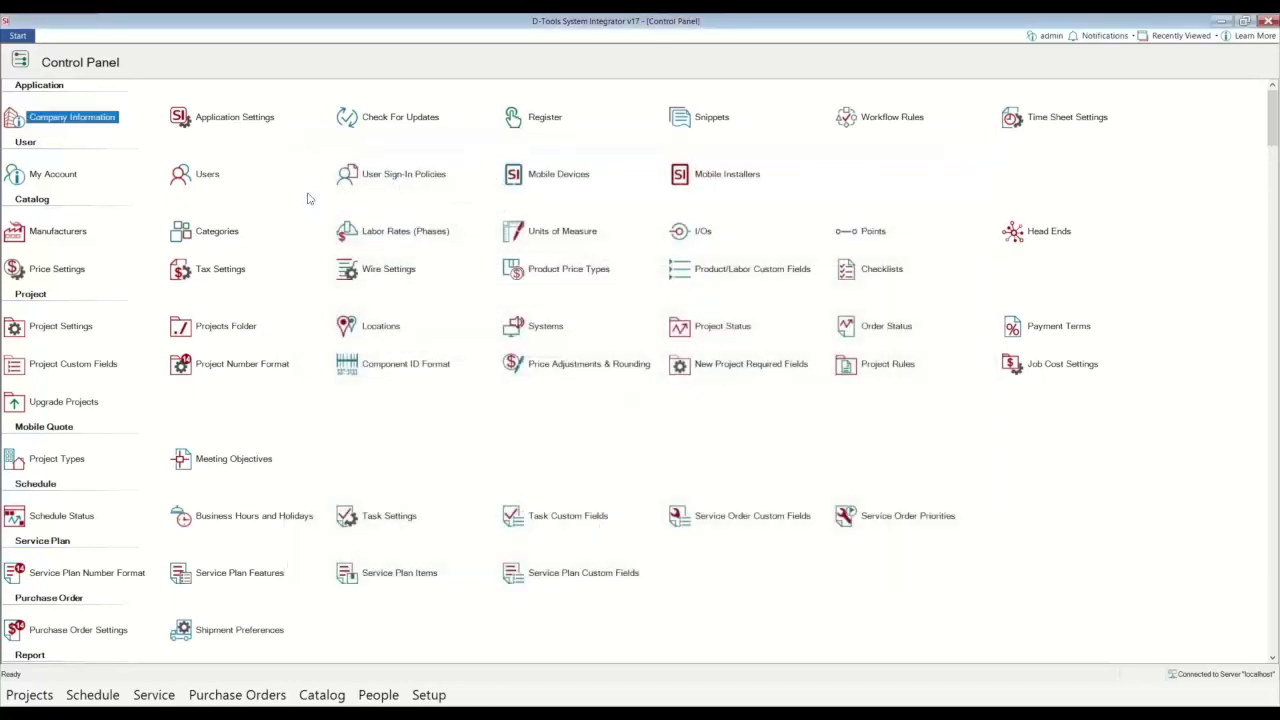
click(203, 178)
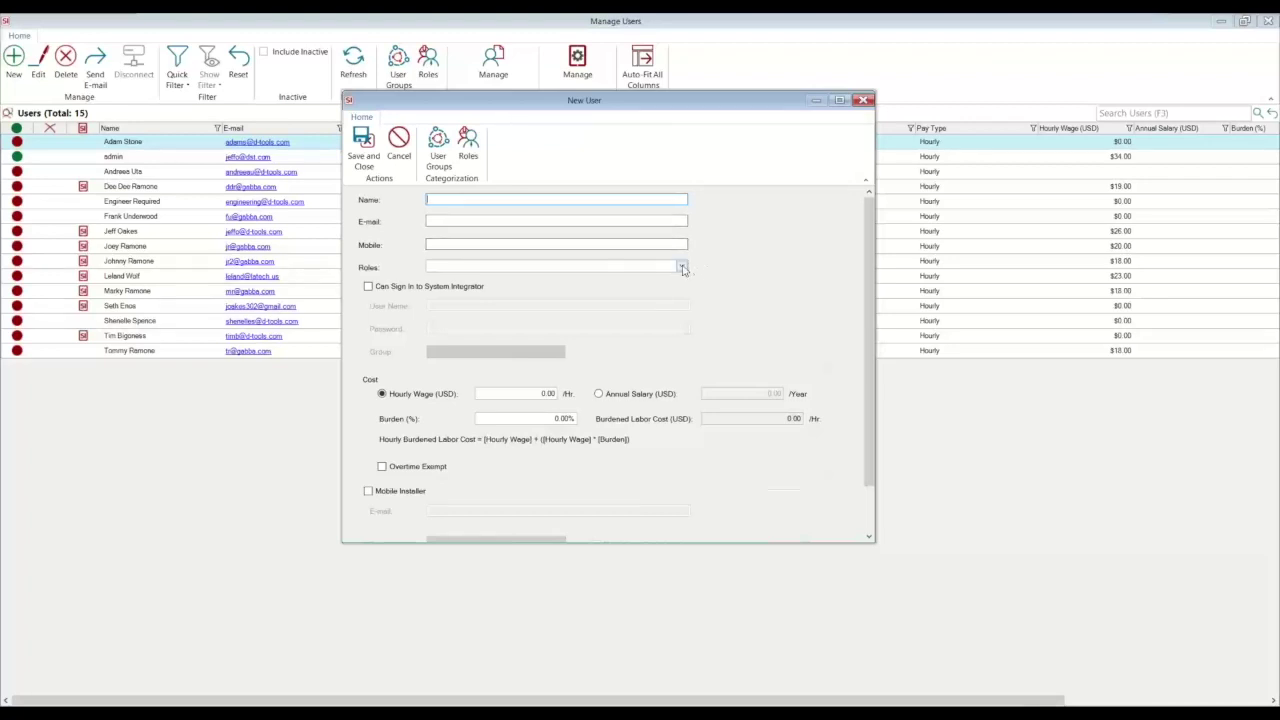
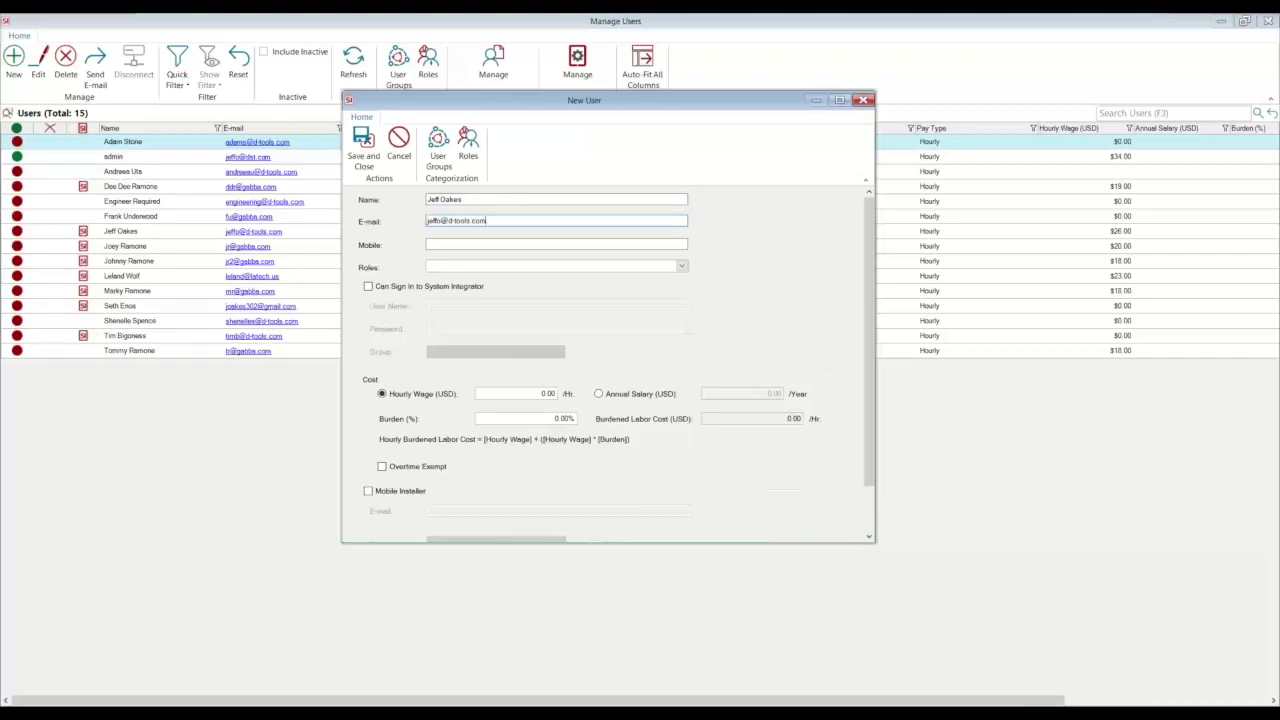
Step: Enter the new user's full name and e-mail, leave Roles unset, and allow sign-in
click(681, 267)
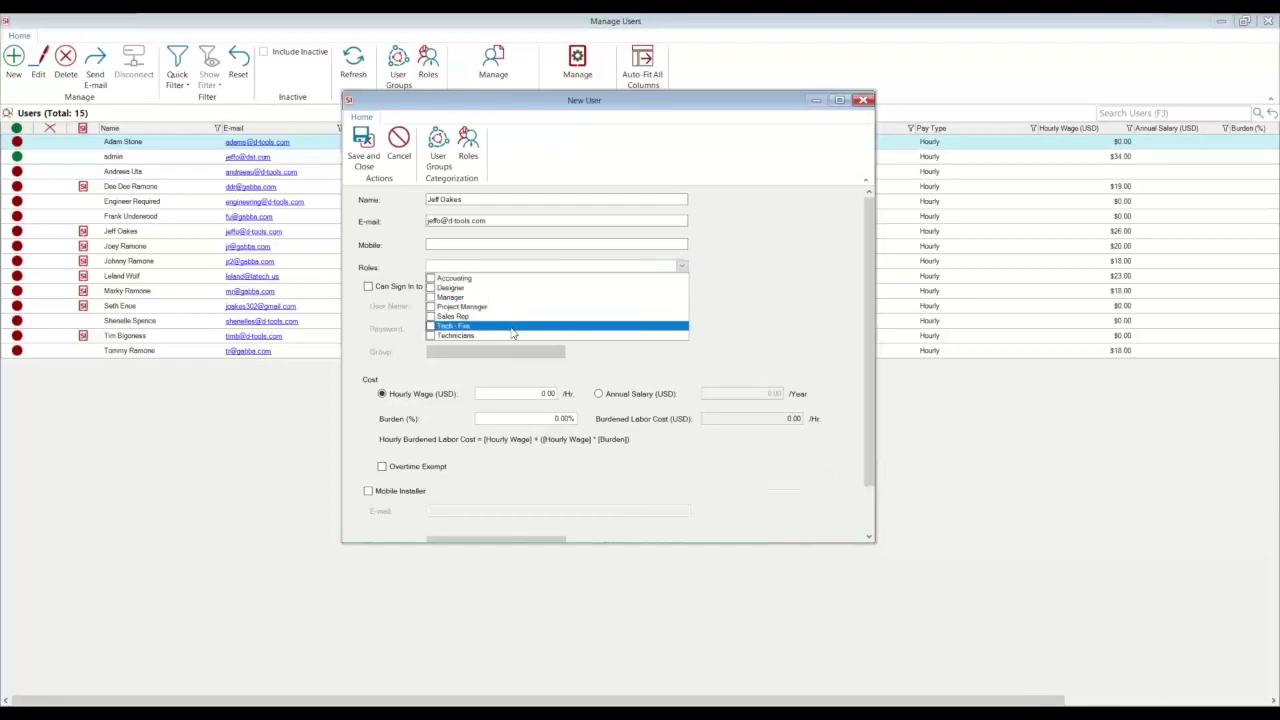
click(795, 218)
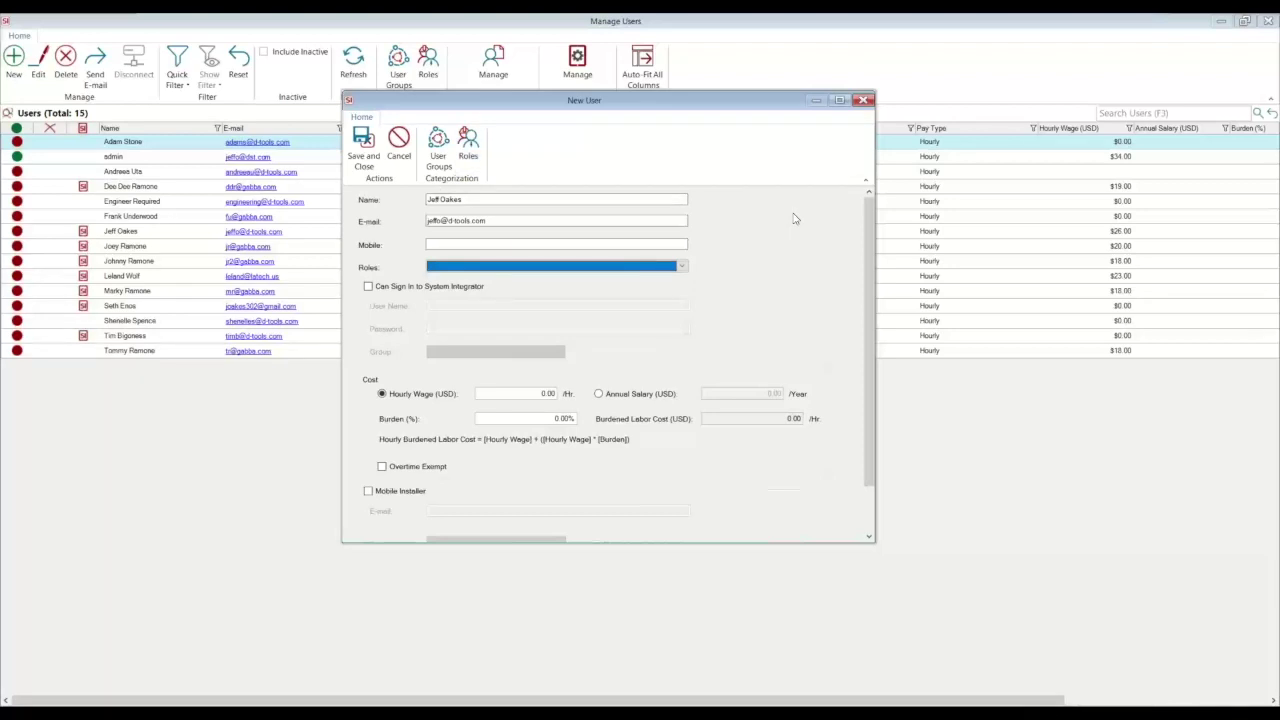
click(369, 287)
Step: Enter the new user's sign-in user name and move to the password field
click(481, 305)
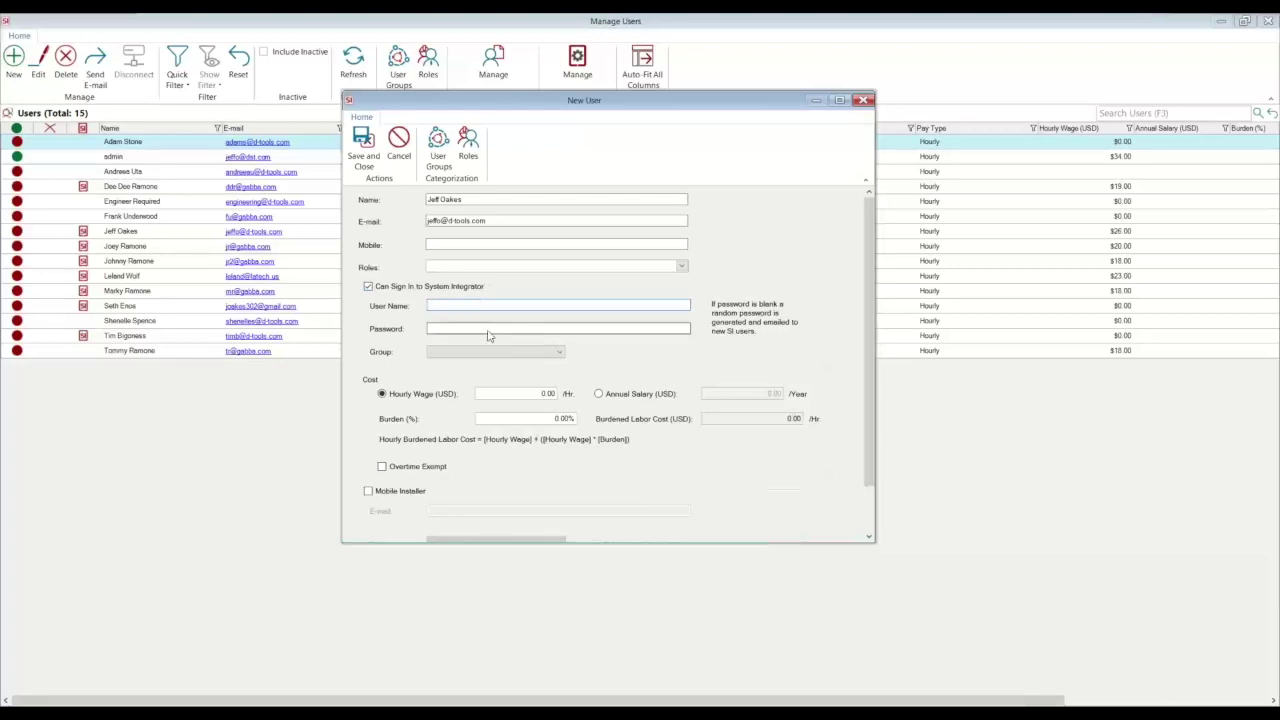
text(Jeff)
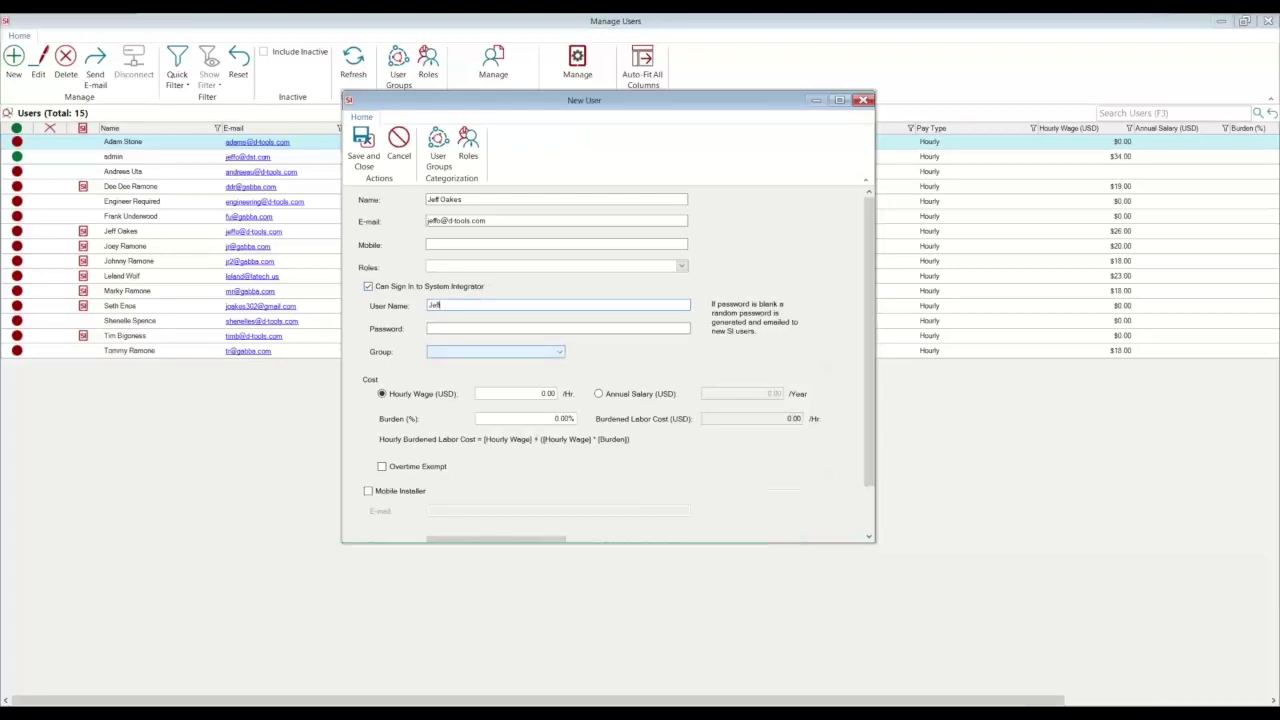
text(O)
click(474, 332)
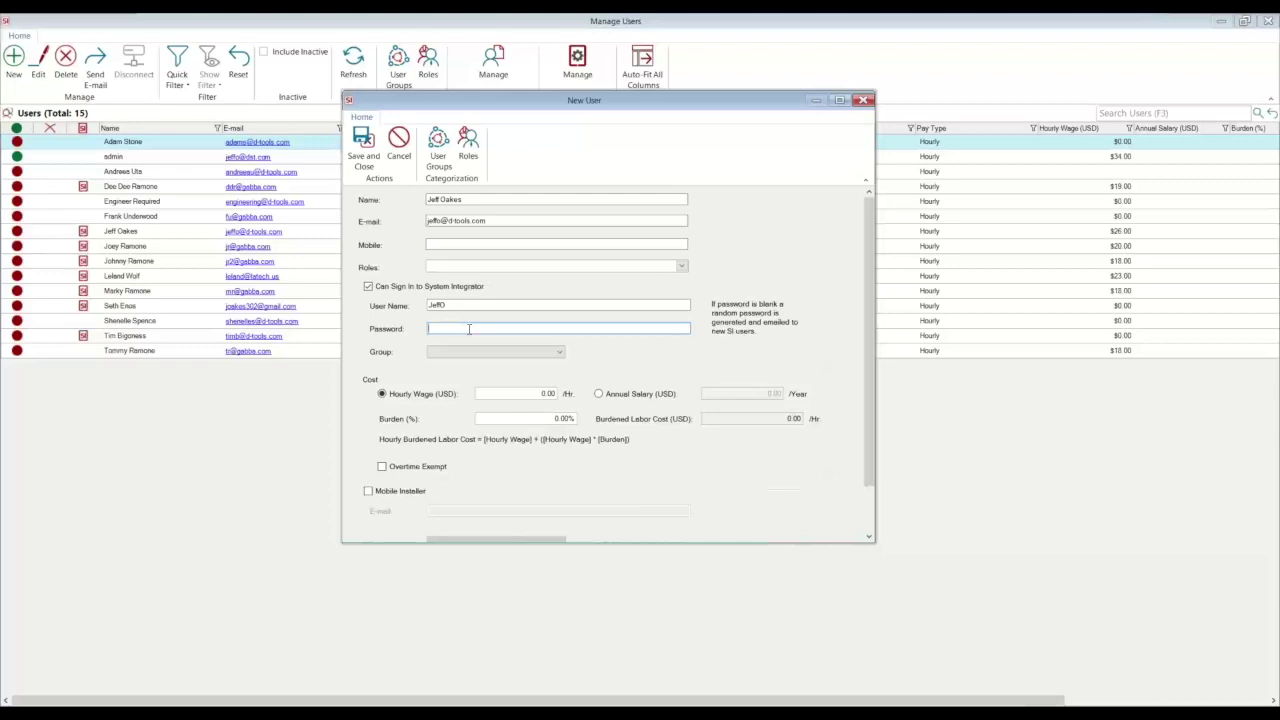
click(550, 355)
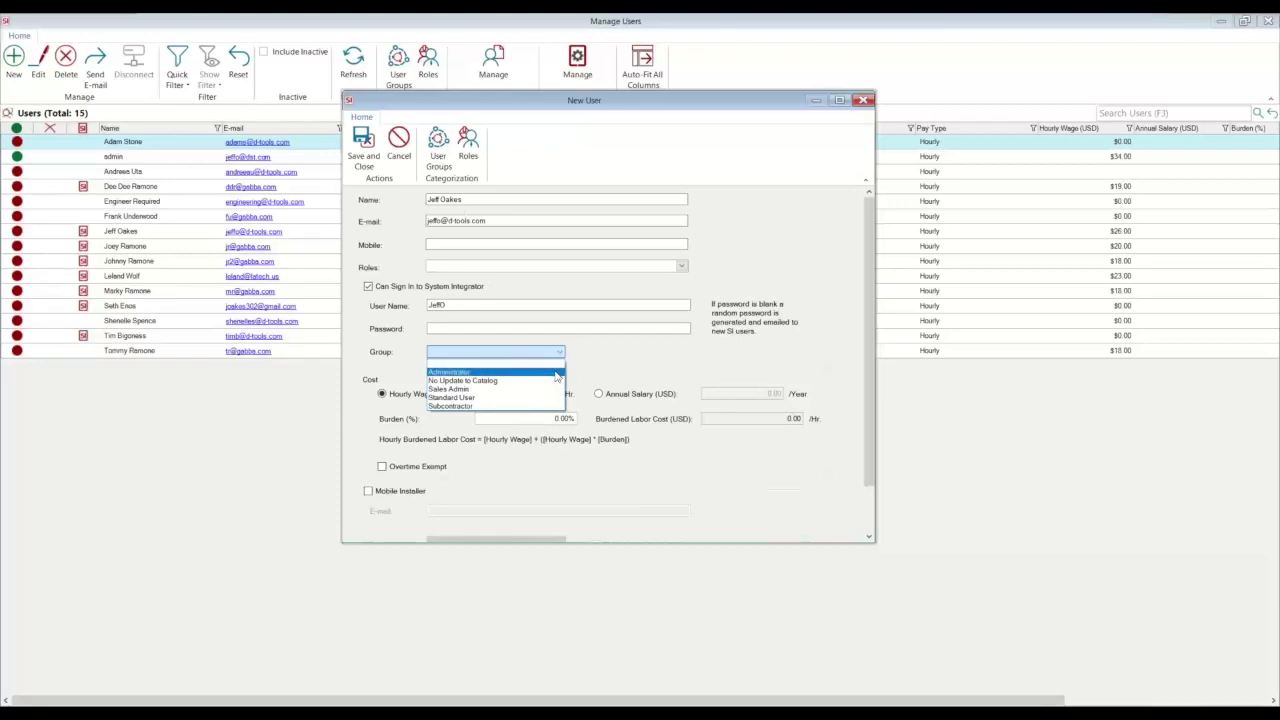
Step: Assign the new user to the Administrator group
click(621, 352)
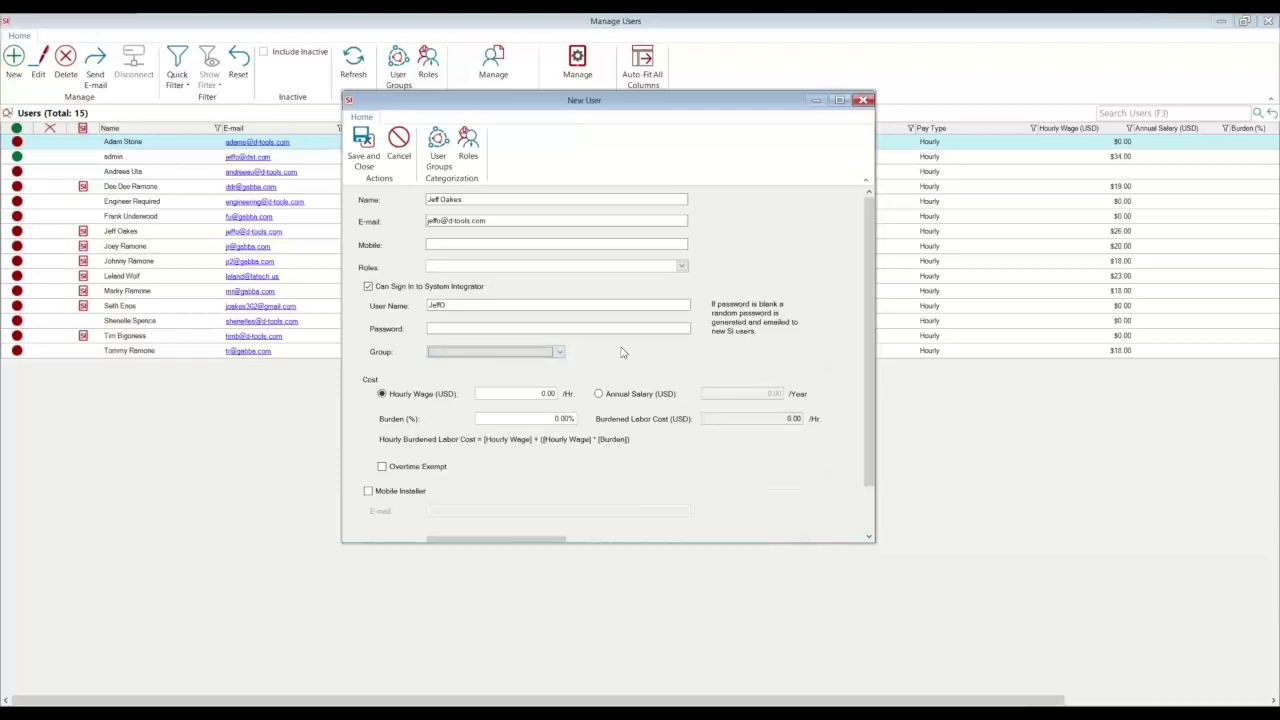
click(560, 353)
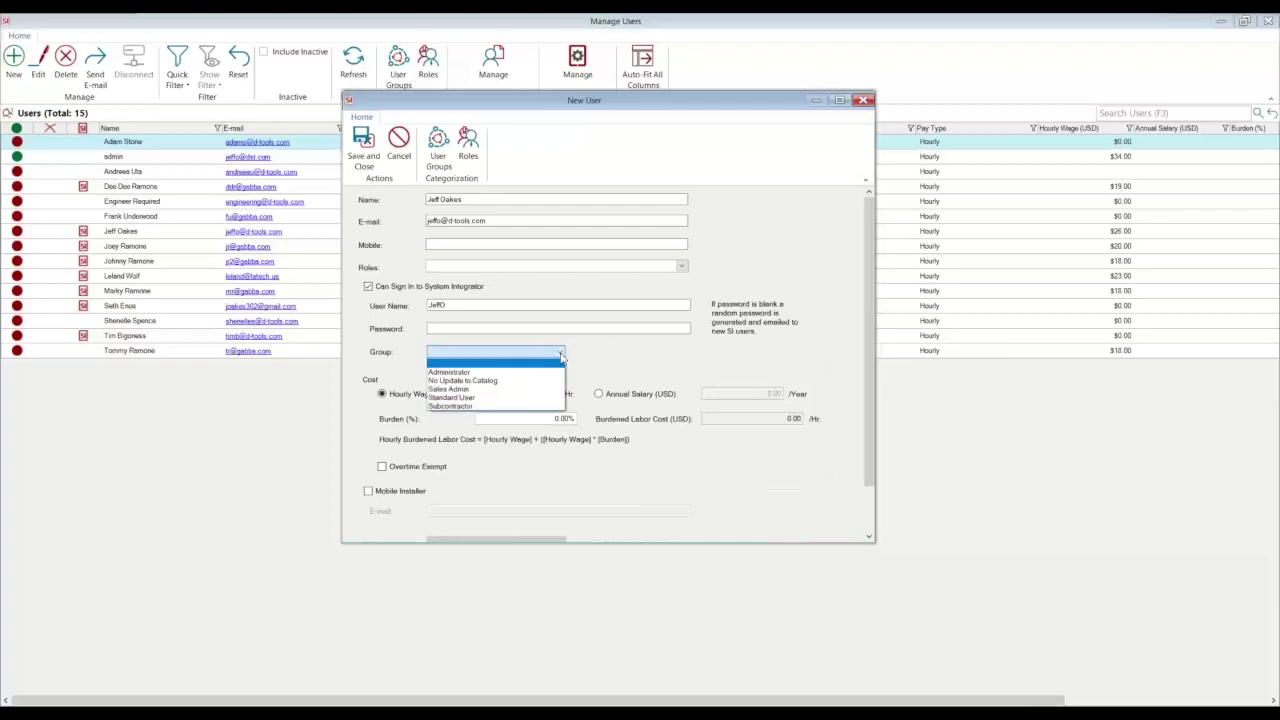
click(553, 373)
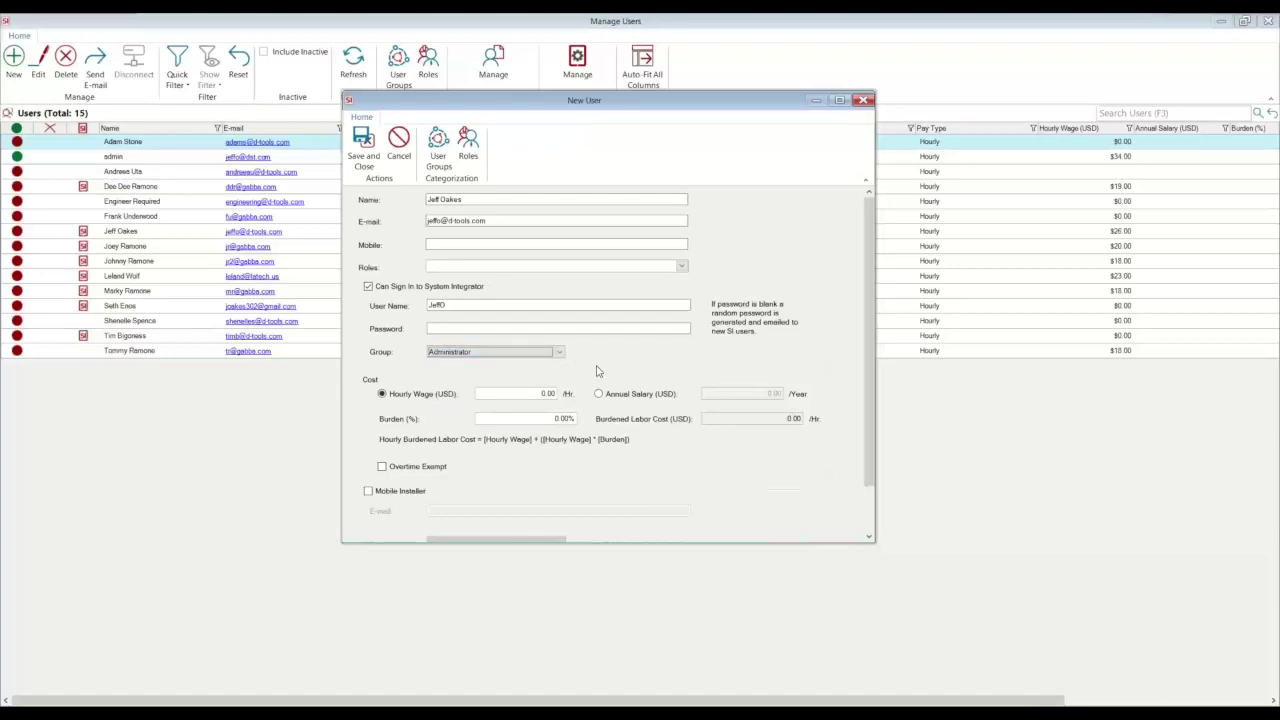
scroll(869, 350, down, 1)
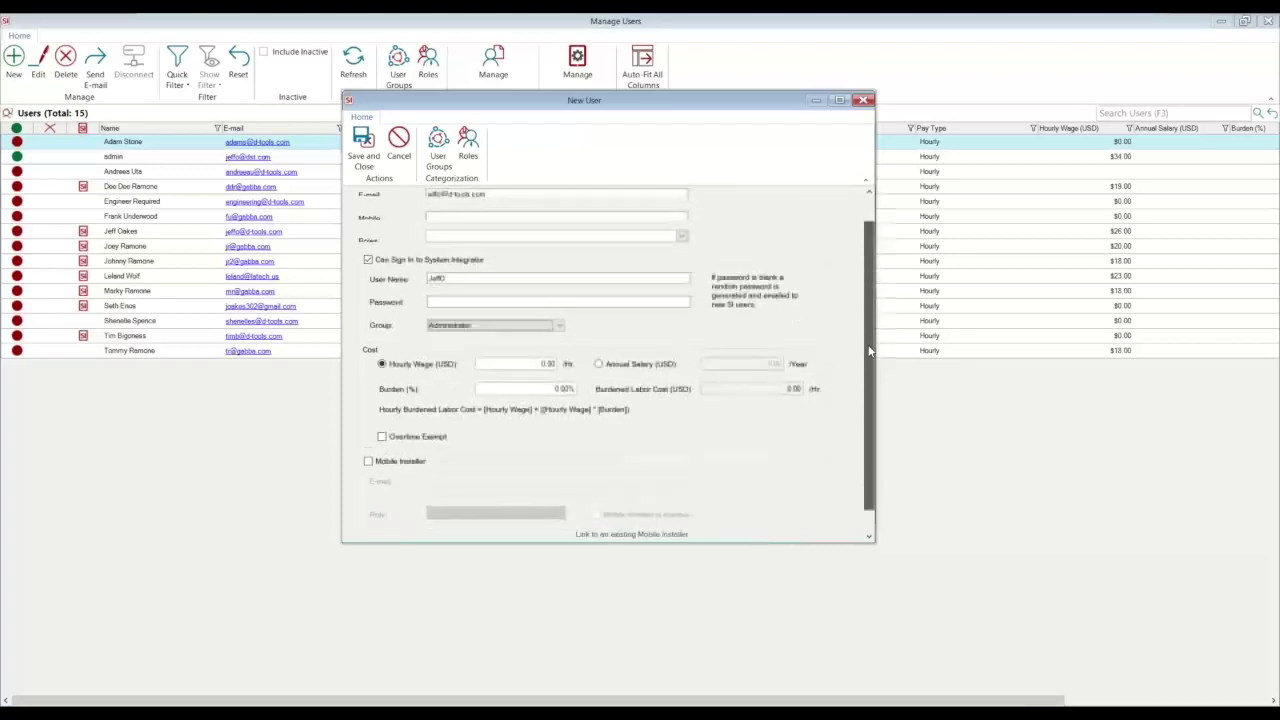
drag(869, 350, 869, 381)
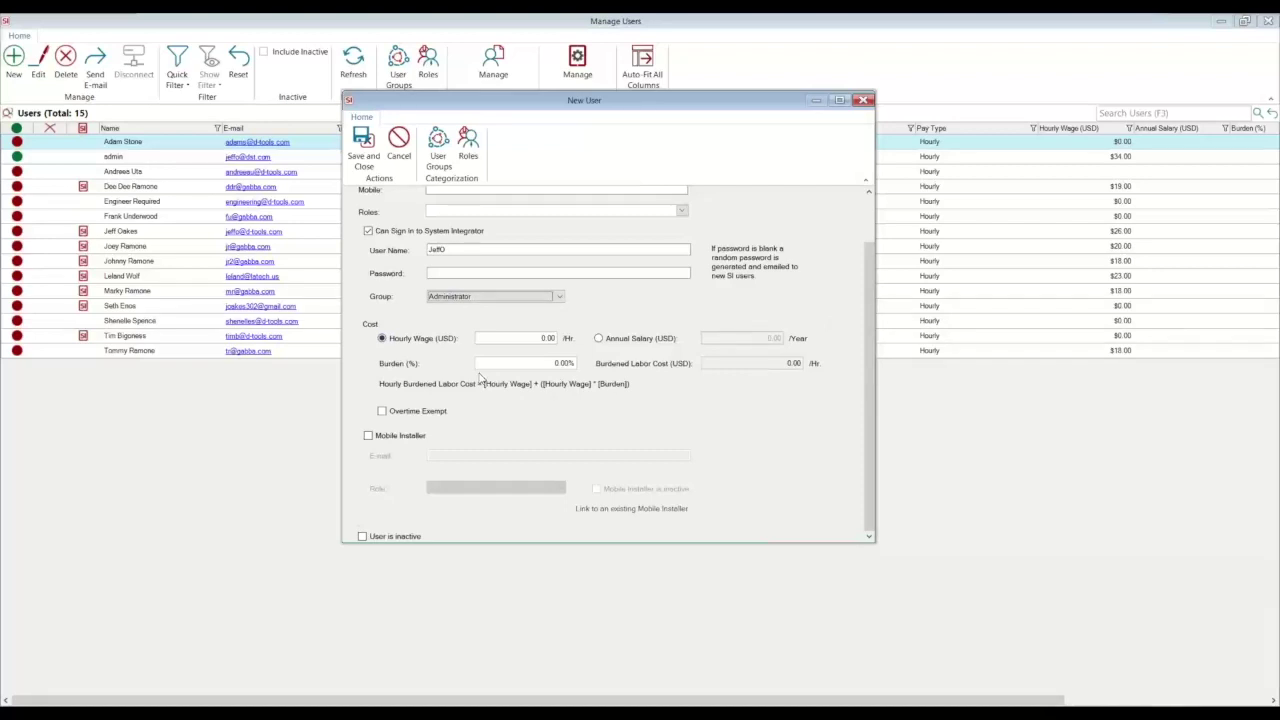
Step: Pay the new user an Annual Salary (USD) and mark them as a Mobile Installer
click(601, 340)
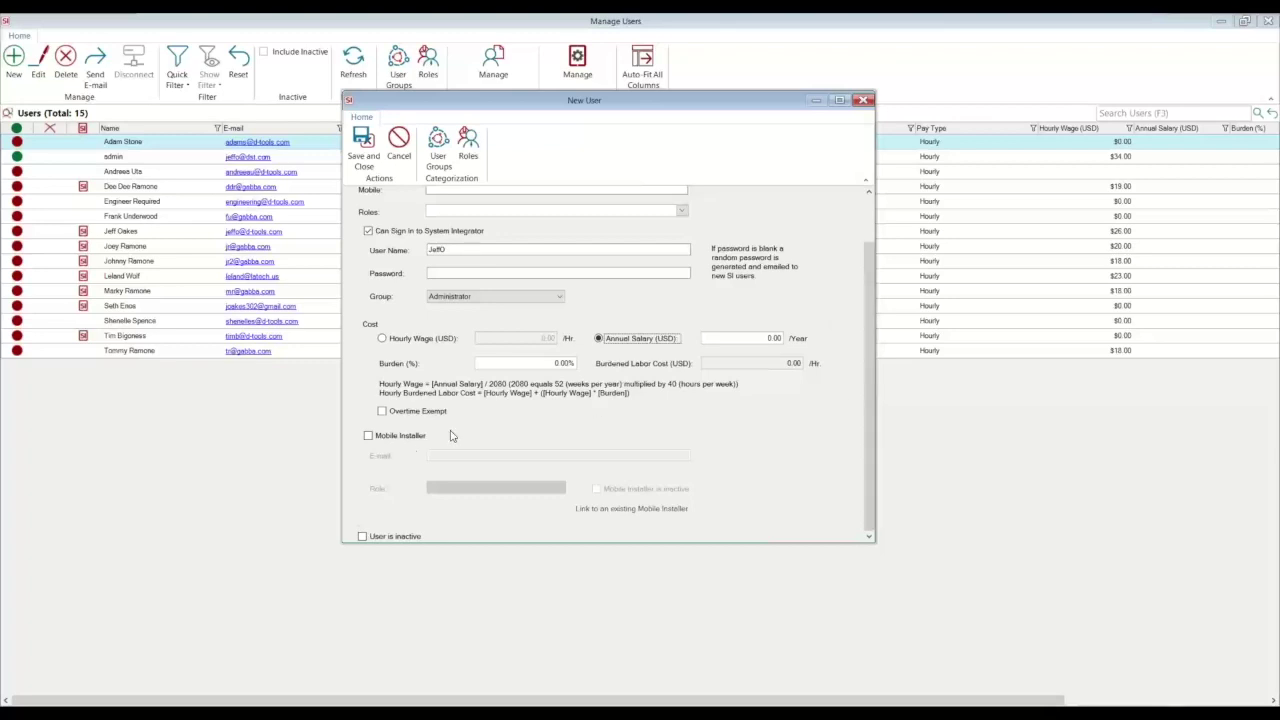
click(369, 442)
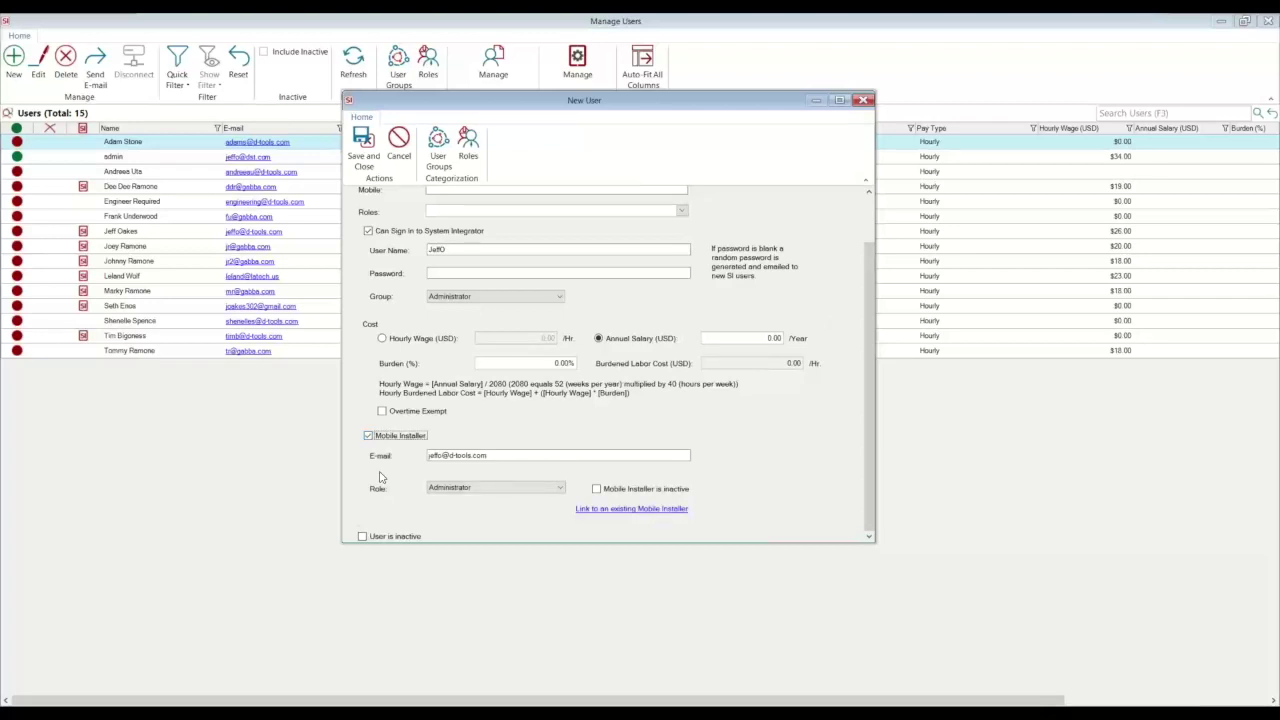
Step: Keep Administrator as the mobile installer role and save the new user
click(550, 490)
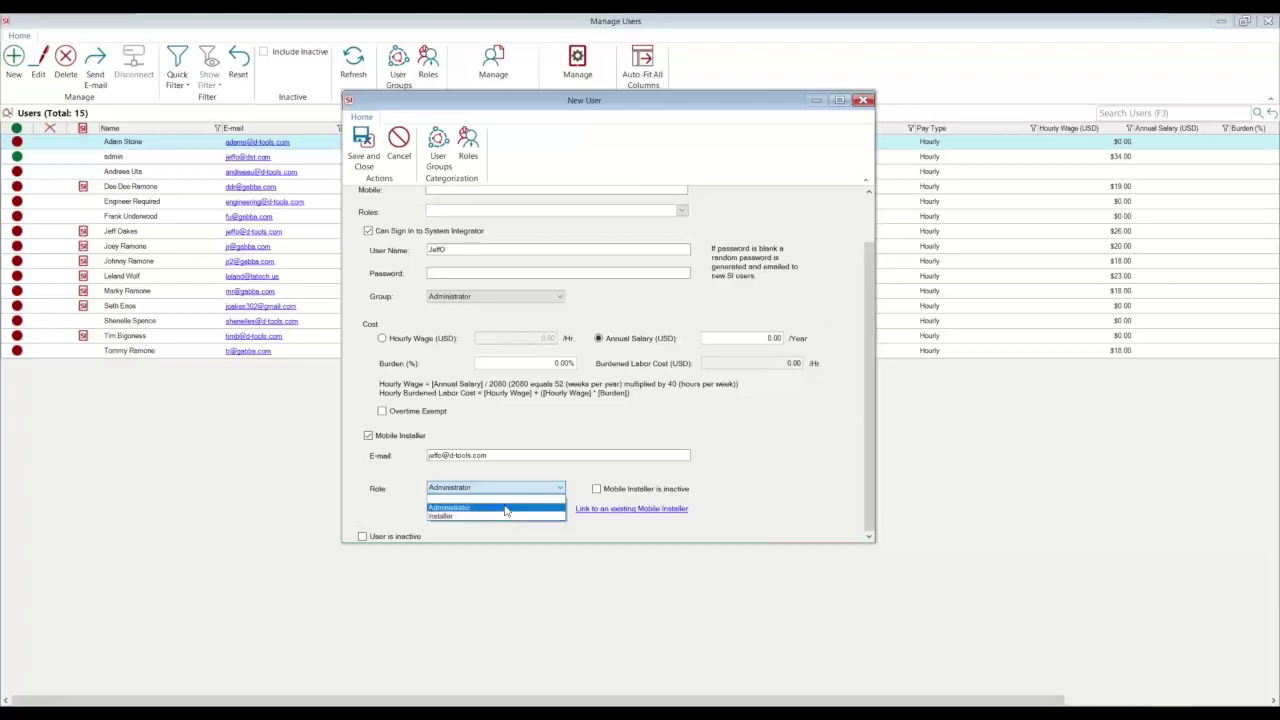
click(793, 470)
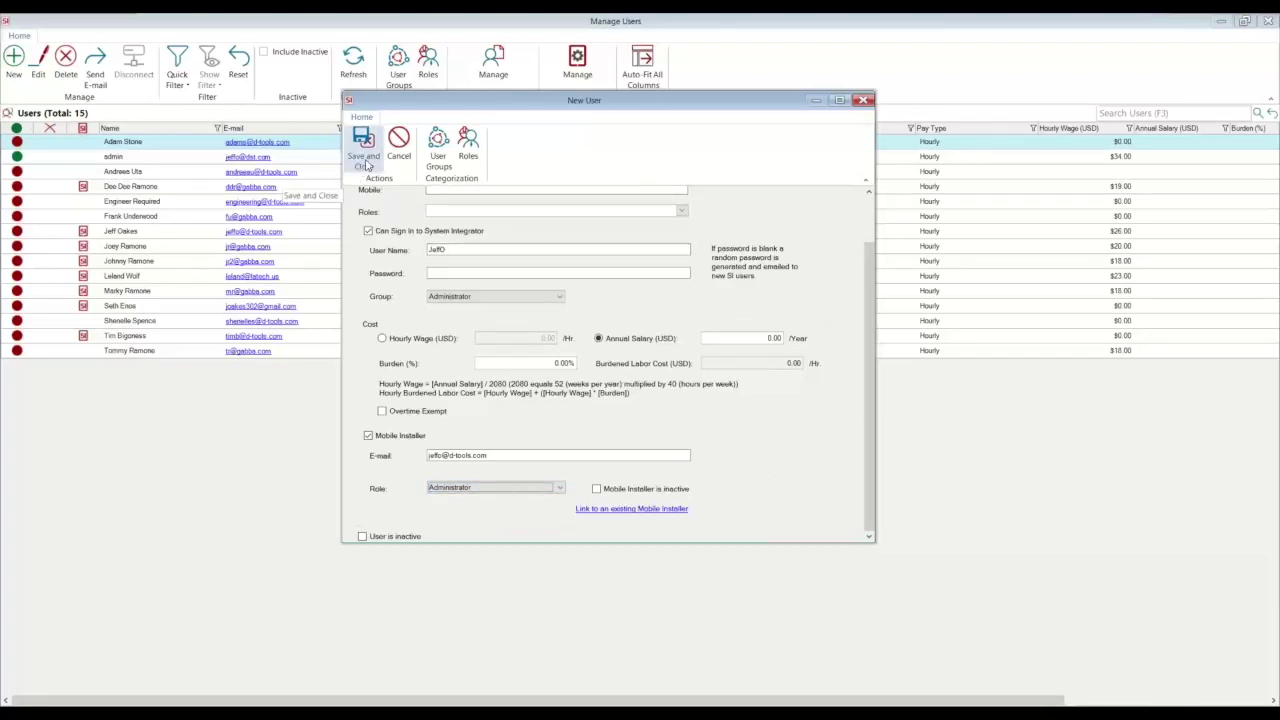
click(364, 160)
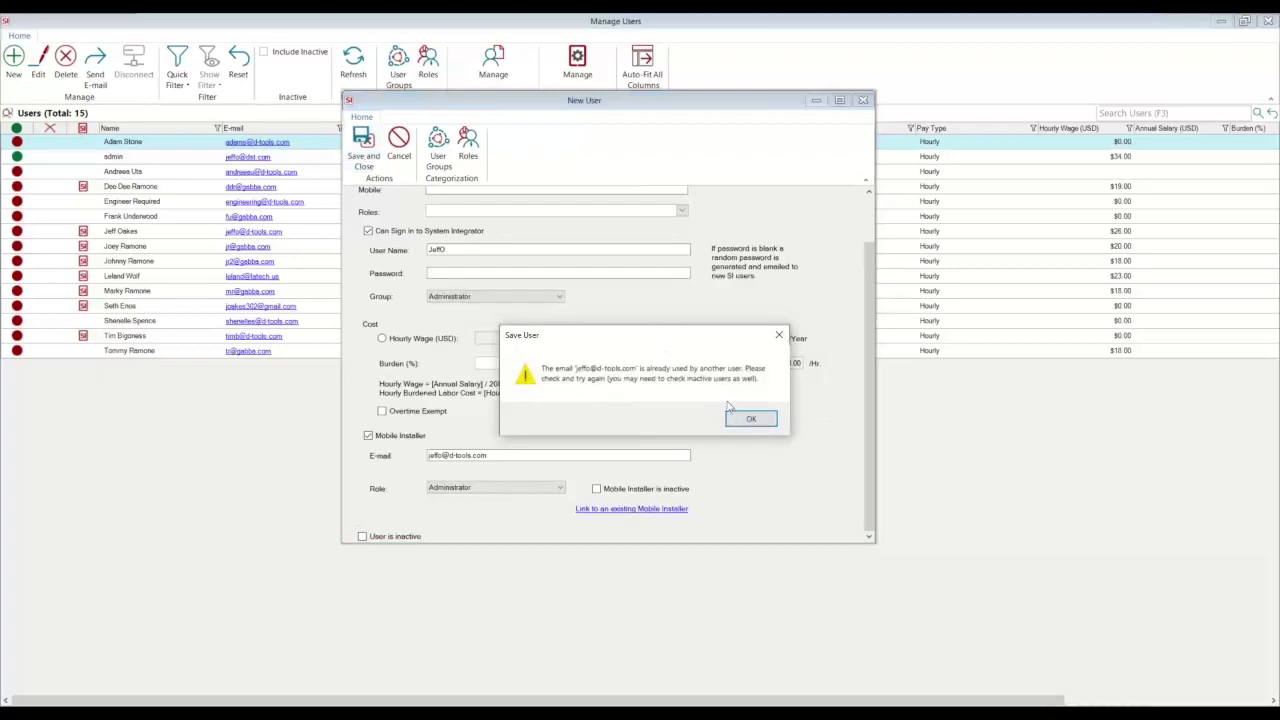
Step: Dismiss the duplicate e-mail warning, cancel the new user, and close Manage Users
click(750, 418)
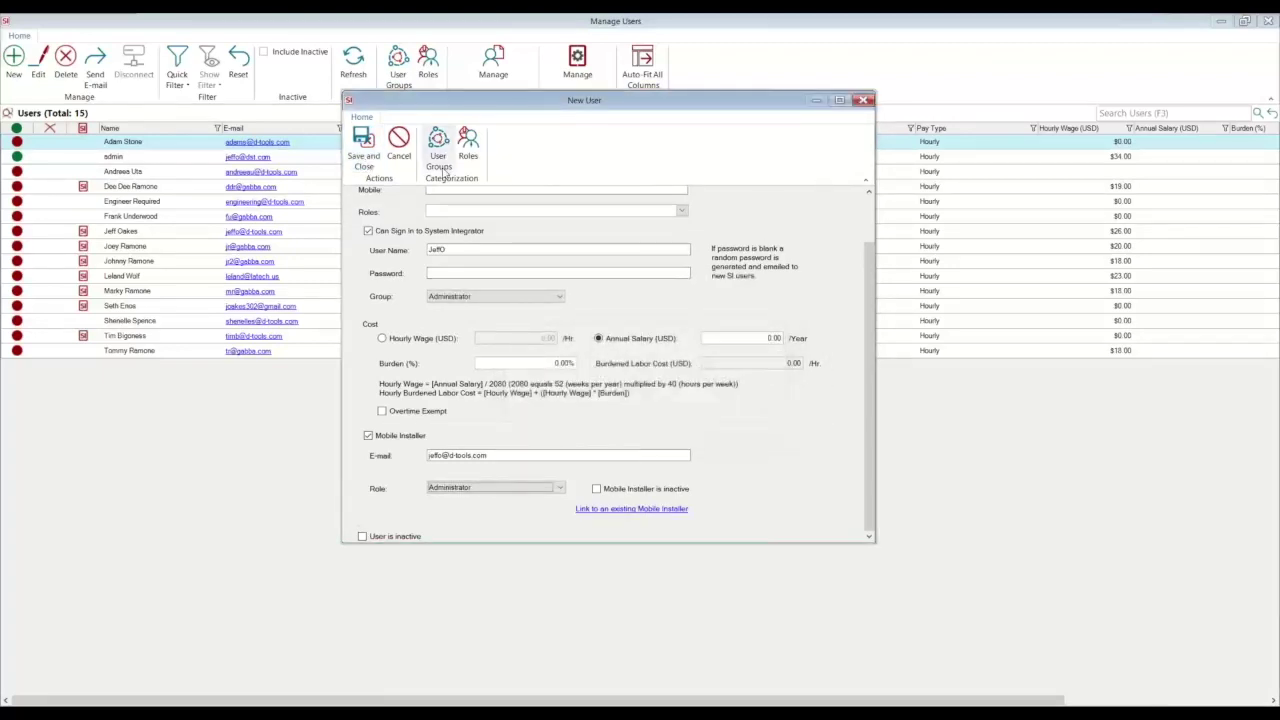
click(398, 145)
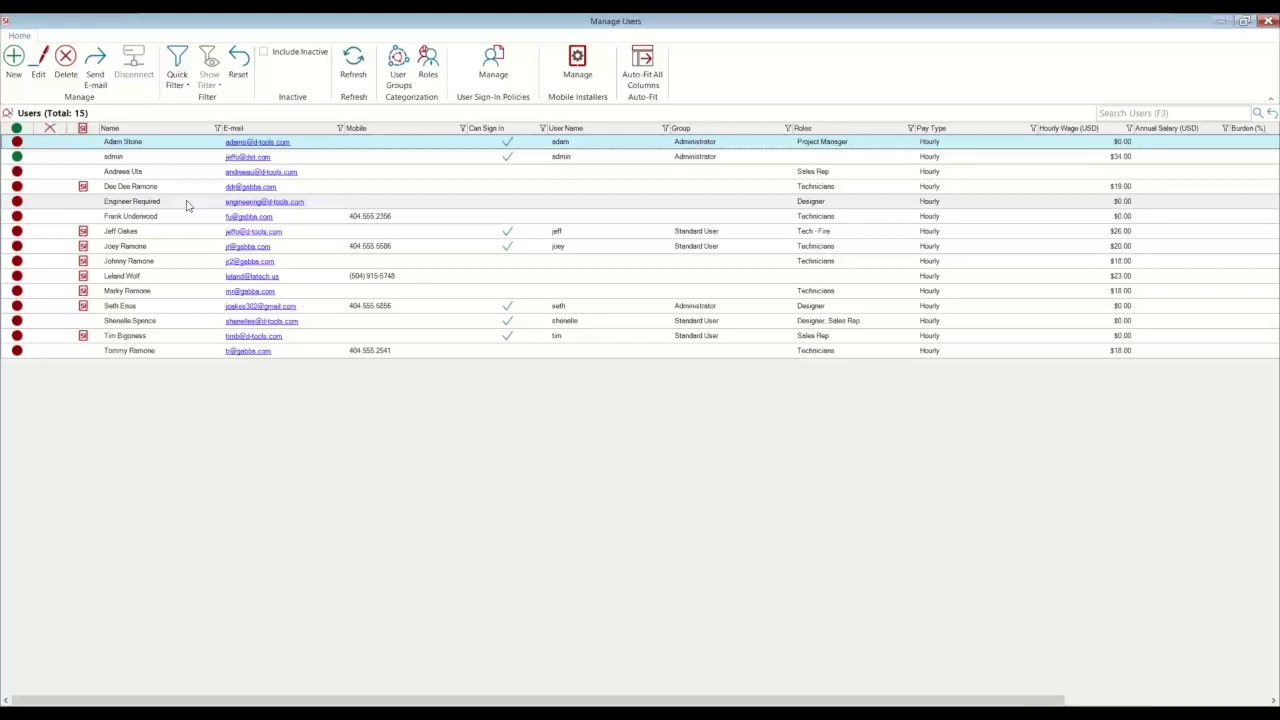
click(1268, 21)
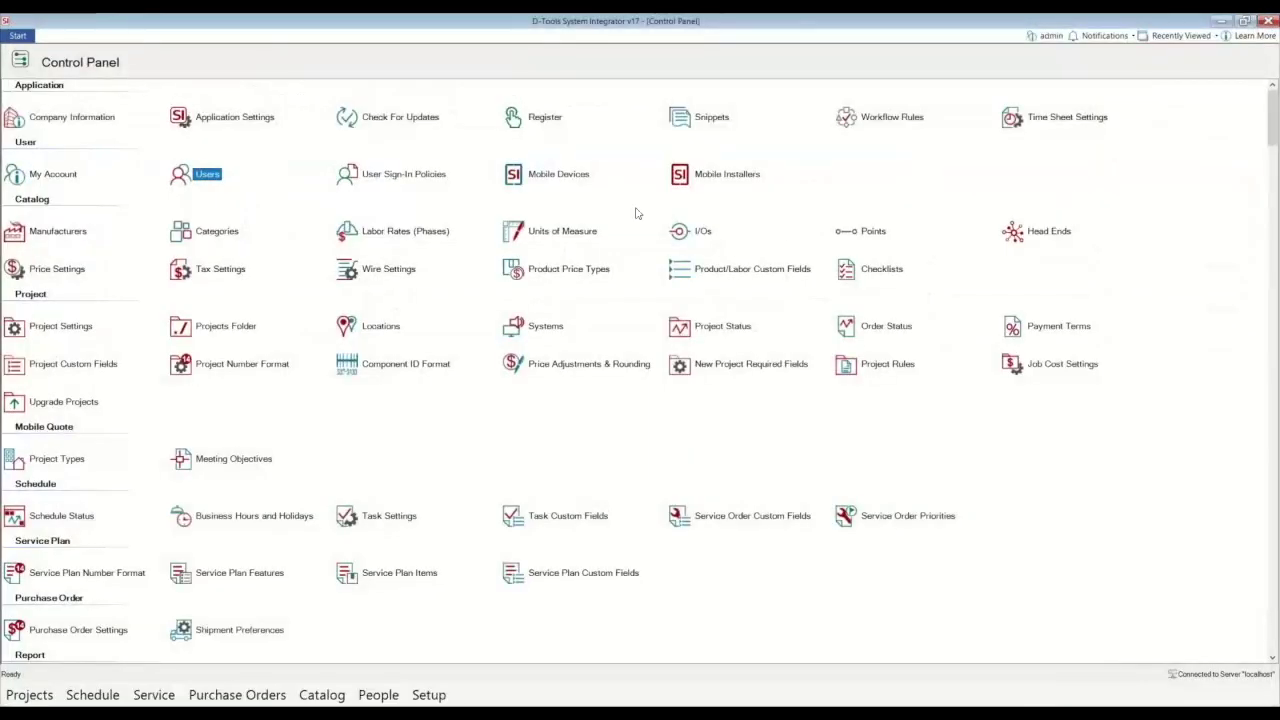
Step: Open Labor Rates (Phases) and select Rough-In's 184.63 base labor hourly price
click(395, 234)
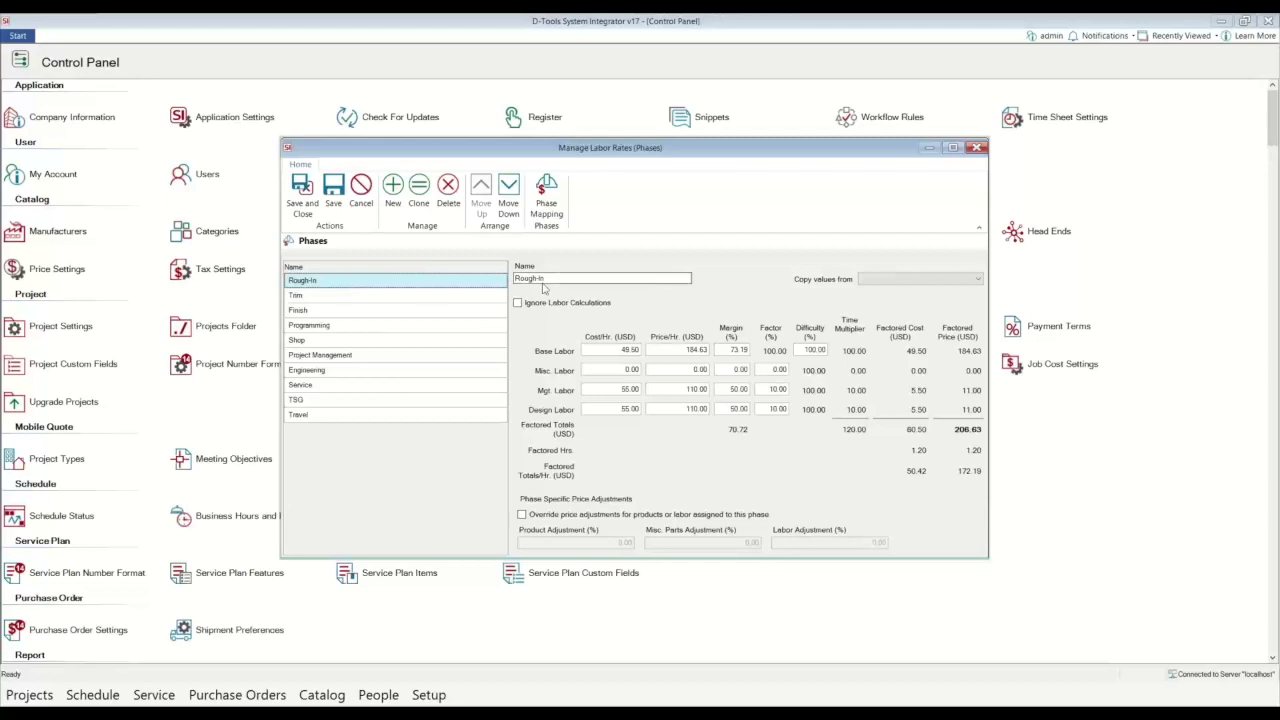
click(543, 281)
drag(620, 352, 718, 349)
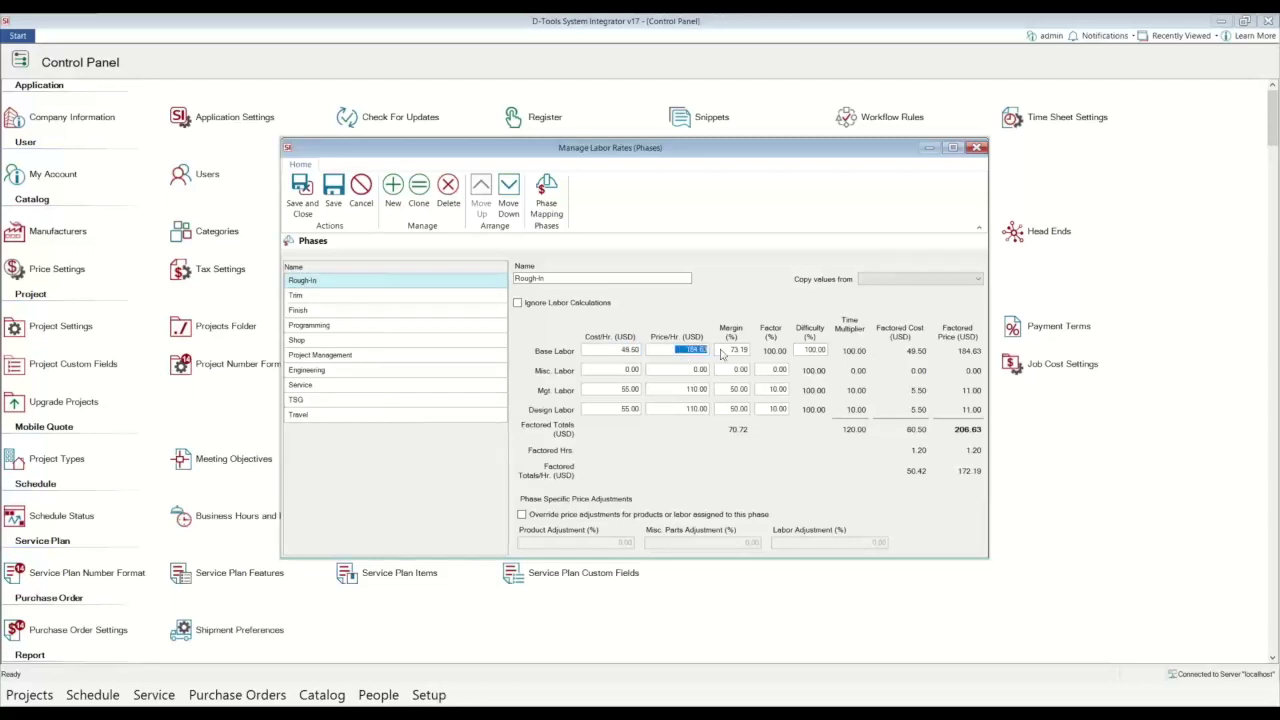
Step: Enter 150 as the Rough-In base labor price per hour, then bring up the Trim phase
text(150)
click(332, 298)
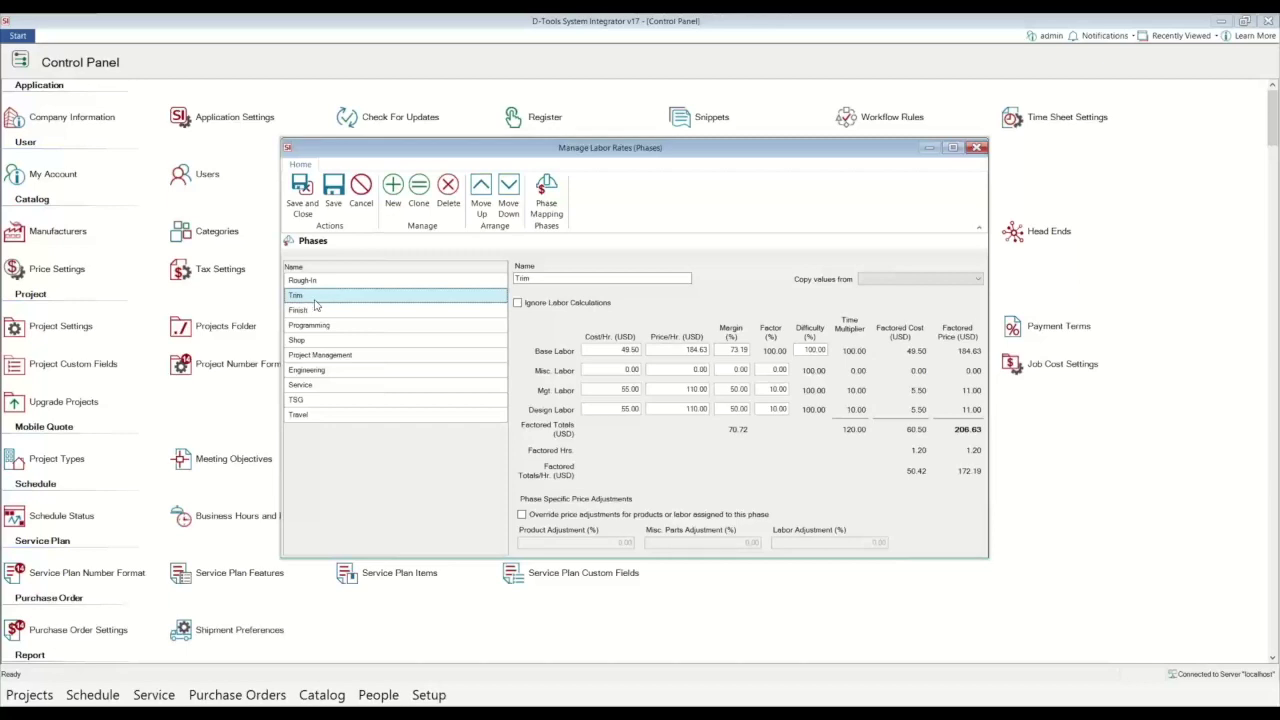
Step: Copy the Rough-In rates (150/hr) into Trim and Finish, then save and close the labor rates
click(976, 279)
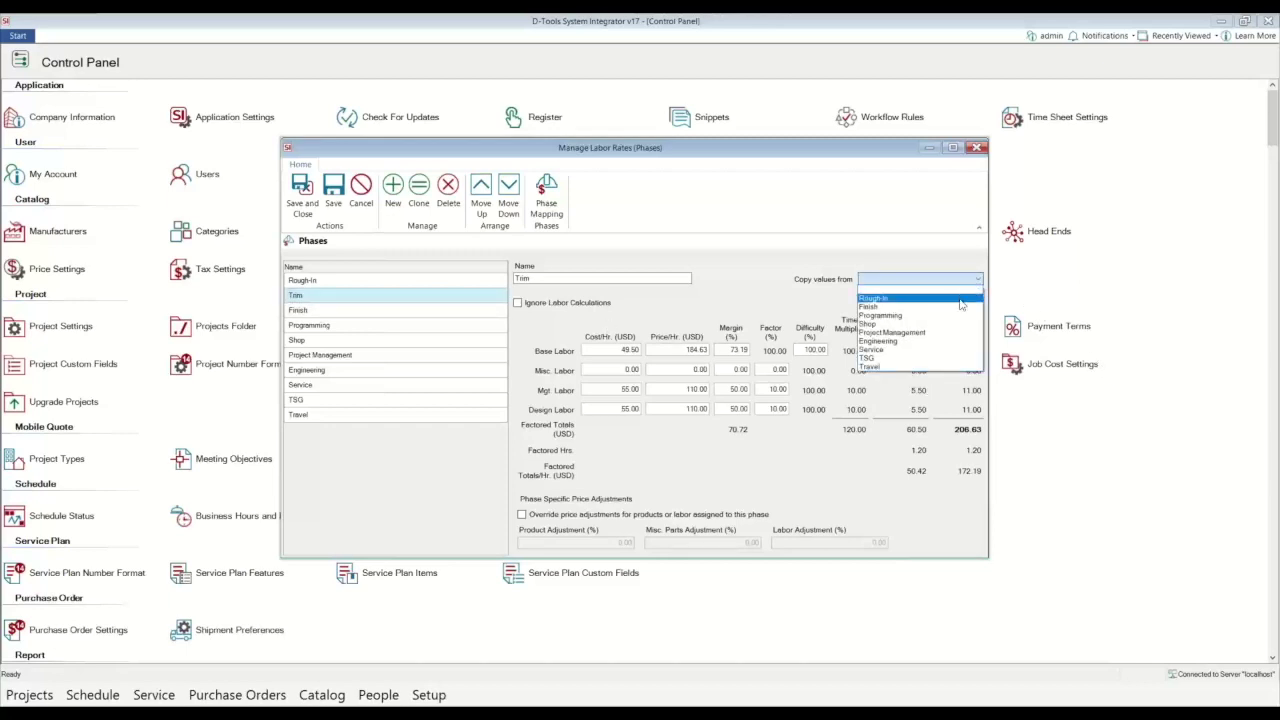
click(900, 292)
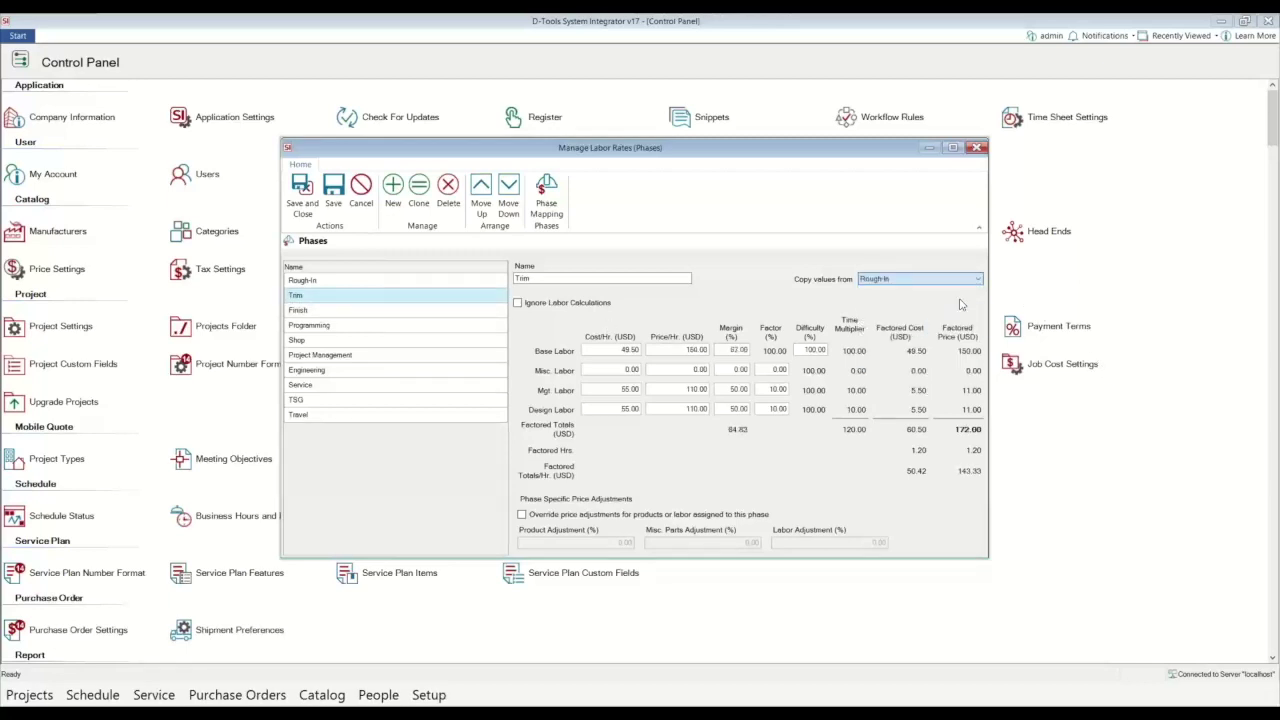
click(362, 311)
click(893, 282)
click(893, 291)
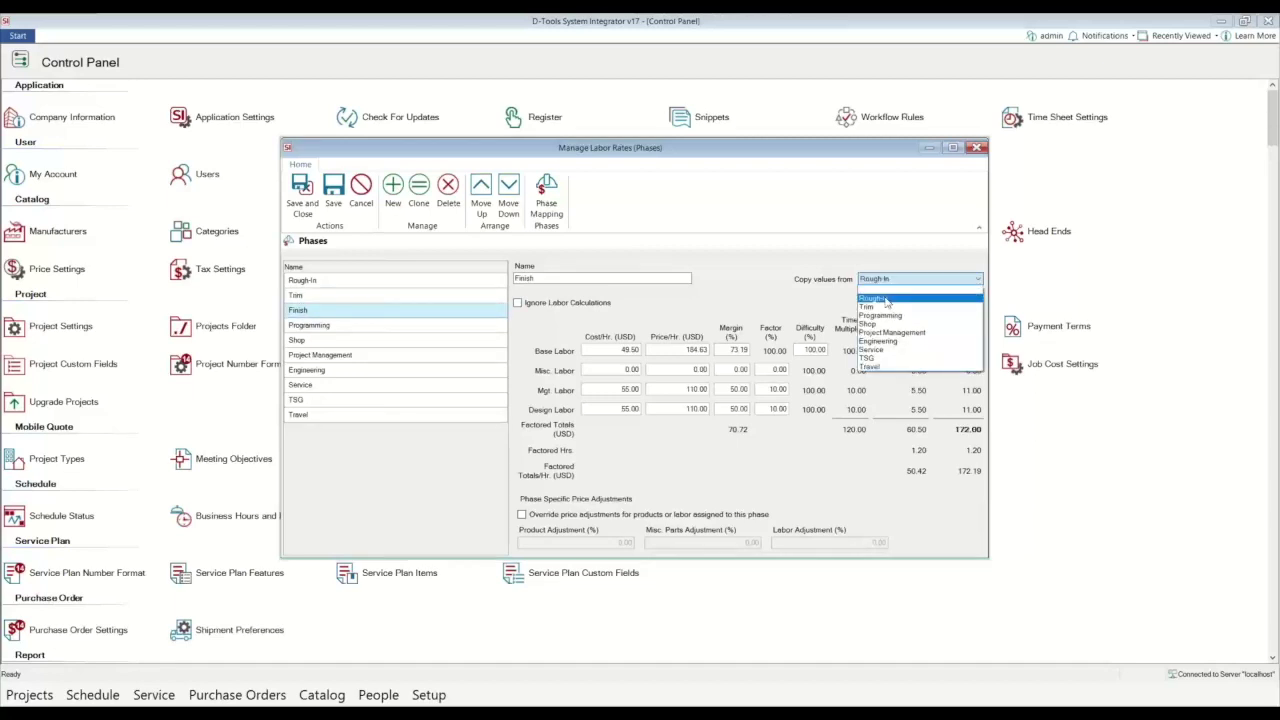
click(420, 330)
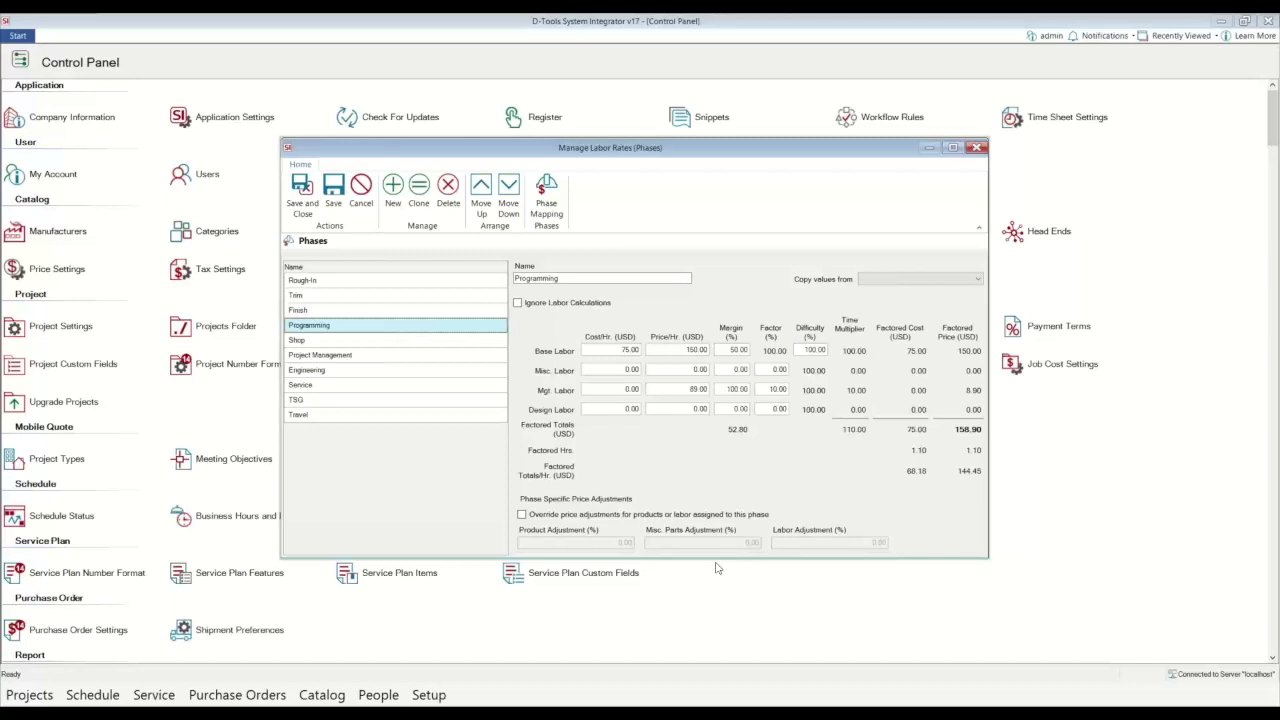
click(302, 200)
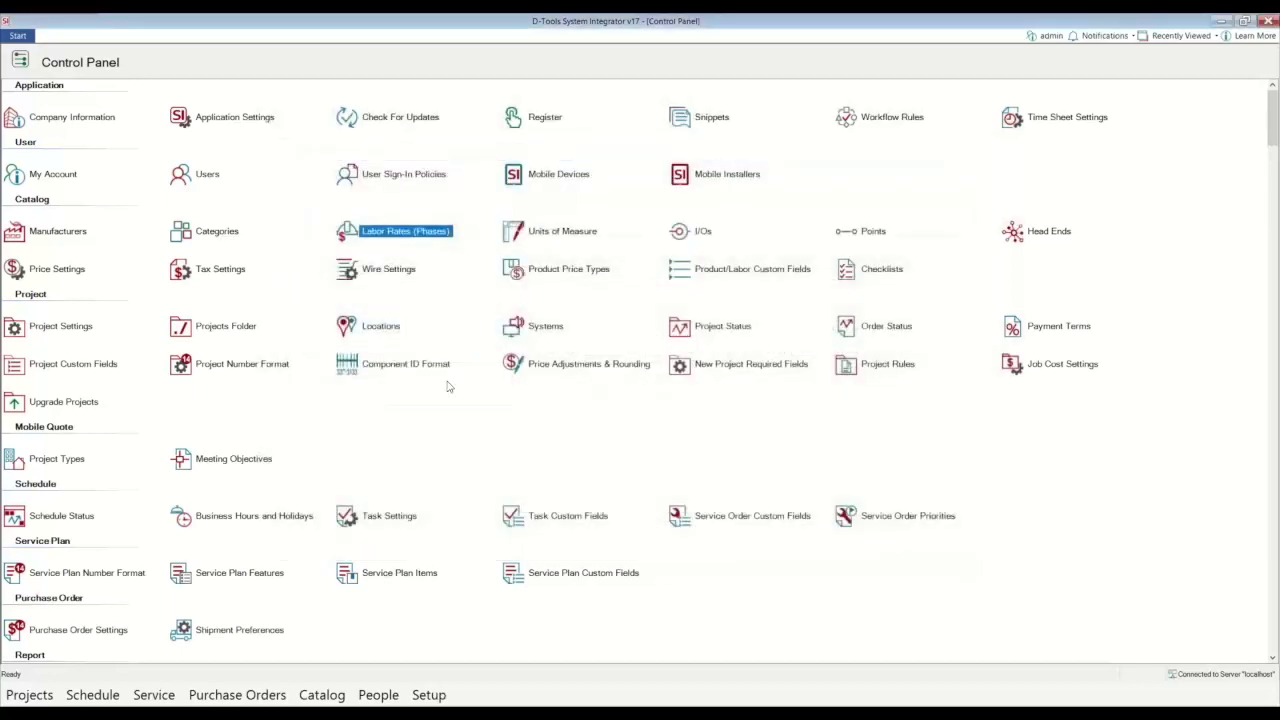